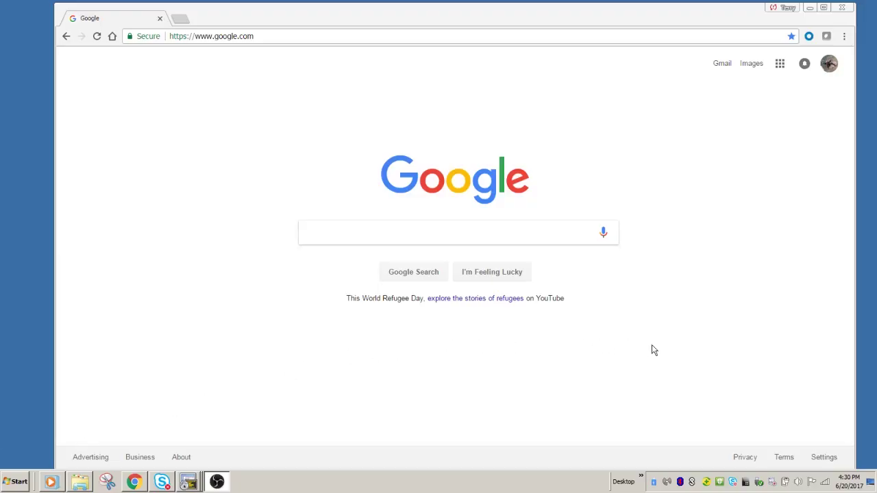
# Step: Connect the PC to the Configure.Me-1163B0 wireless network from the taskbar network list
pyautogui.click(826, 483)
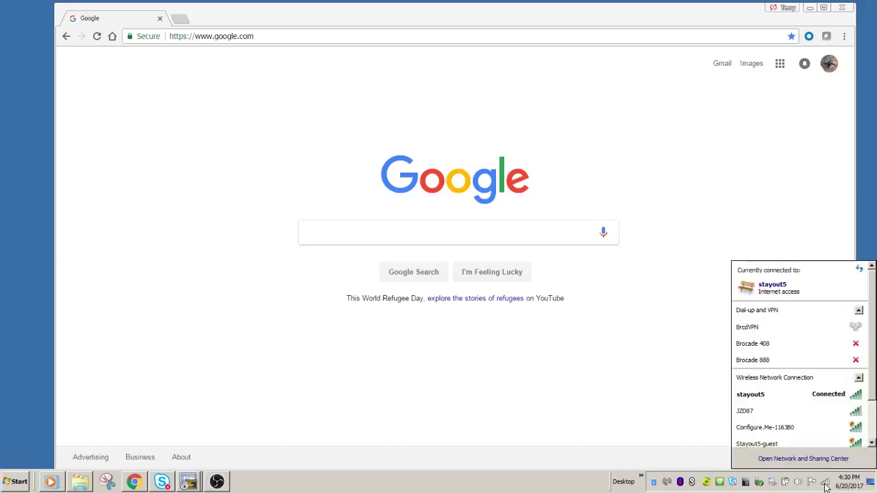
pyautogui.click(859, 312)
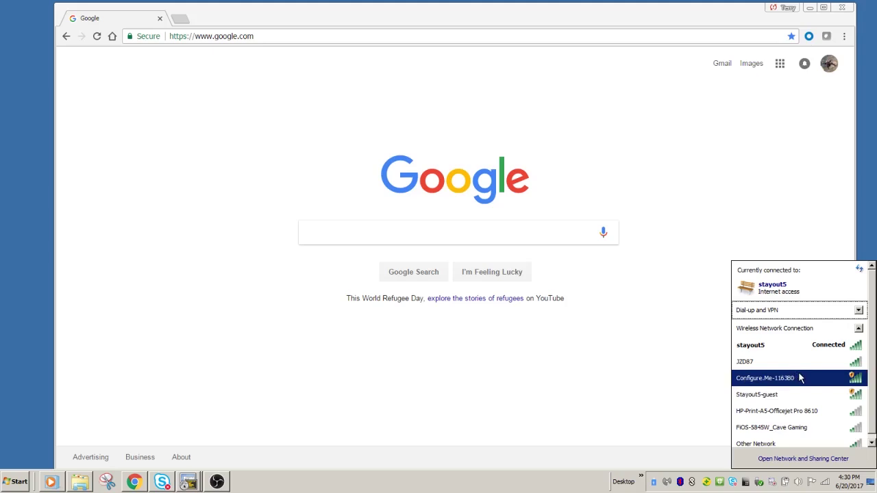
pyautogui.doubleClick(788, 379)
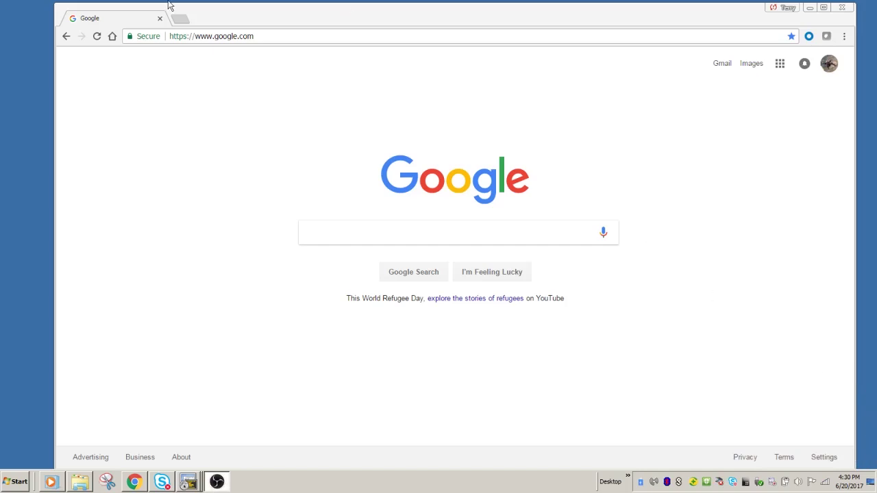
# Step: Load unleashed.ruckuswireless.com in Chrome
pyautogui.click(226, 36)
pyautogui.write('un')
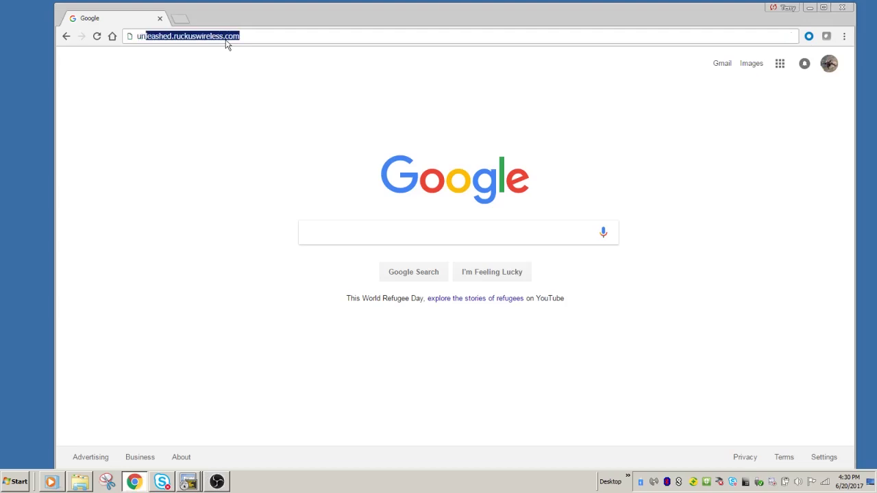
pyautogui.write('lea')
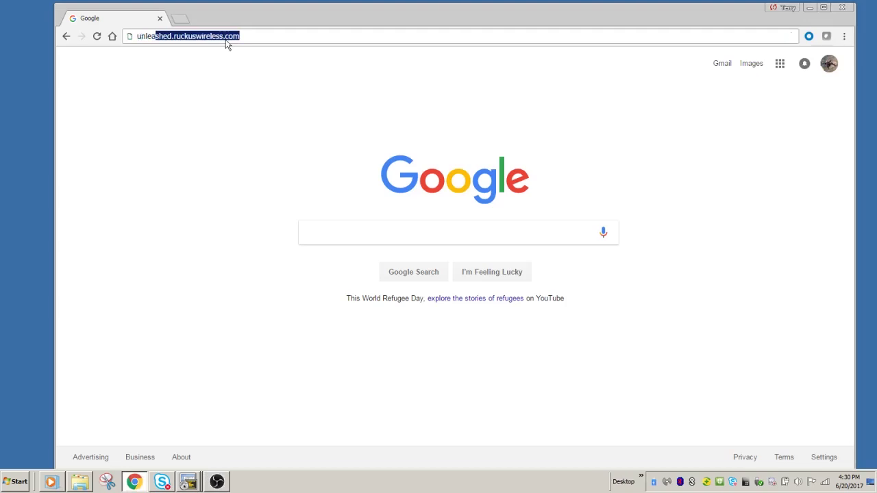
pyautogui.press('Return')
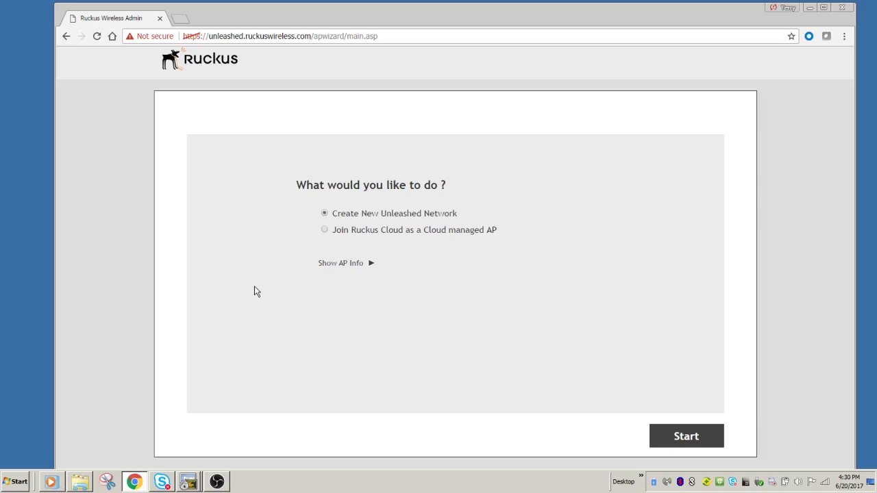
# Step: Check the AP info and start creating a new Unleashed network
pyautogui.click(343, 267)
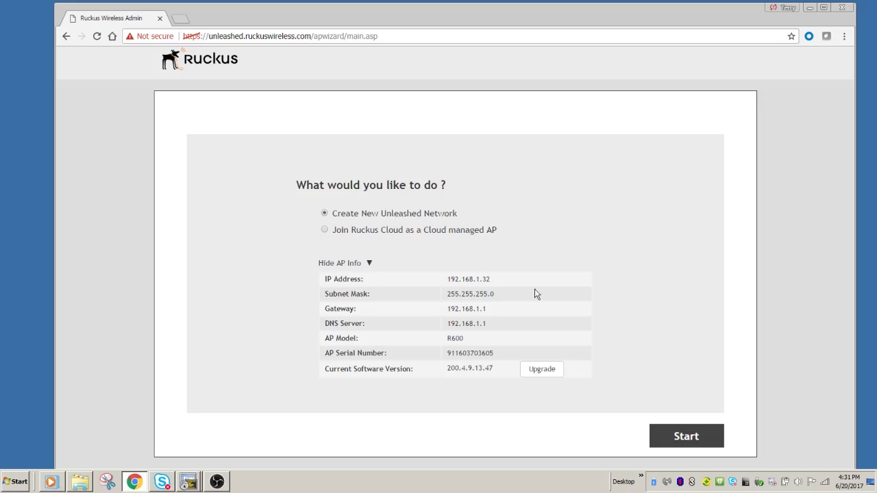
pyautogui.click(680, 444)
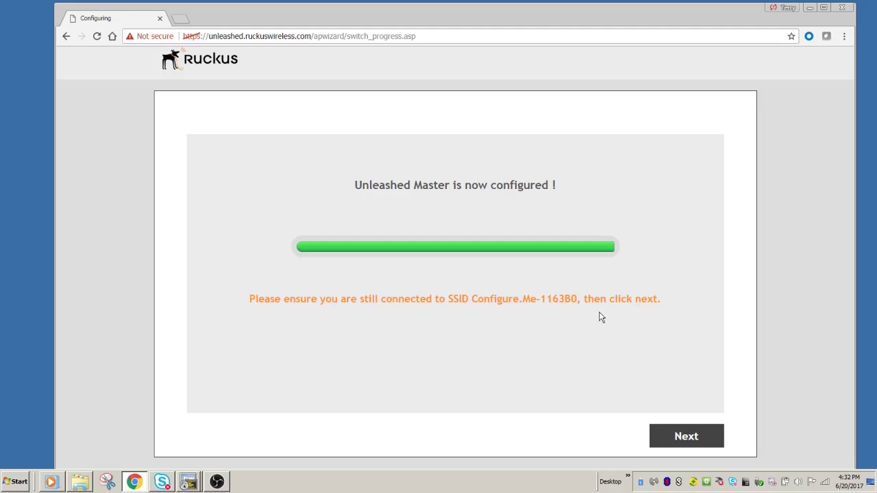
# Step: Continue past the configured-master notice and bypass Chrome's certificate warning for unleashed.ruckuswireless.com
pyautogui.click(826, 483)
pyautogui.click(826, 483)
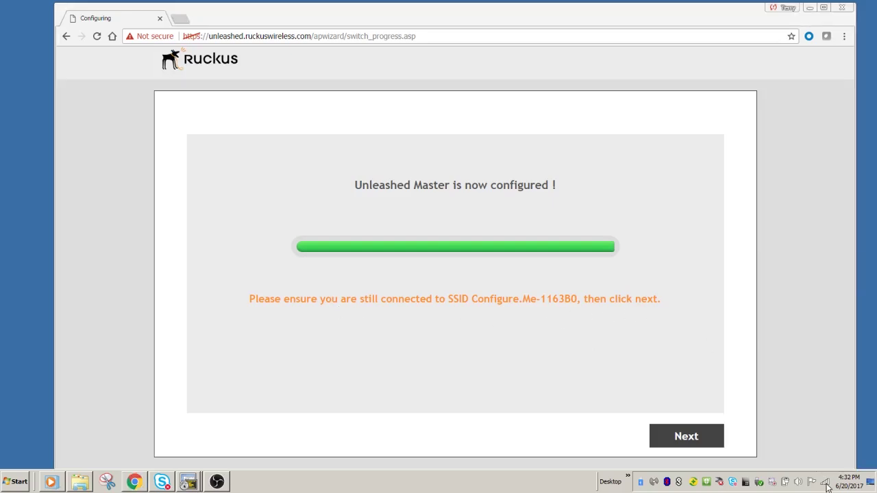
pyautogui.click(687, 438)
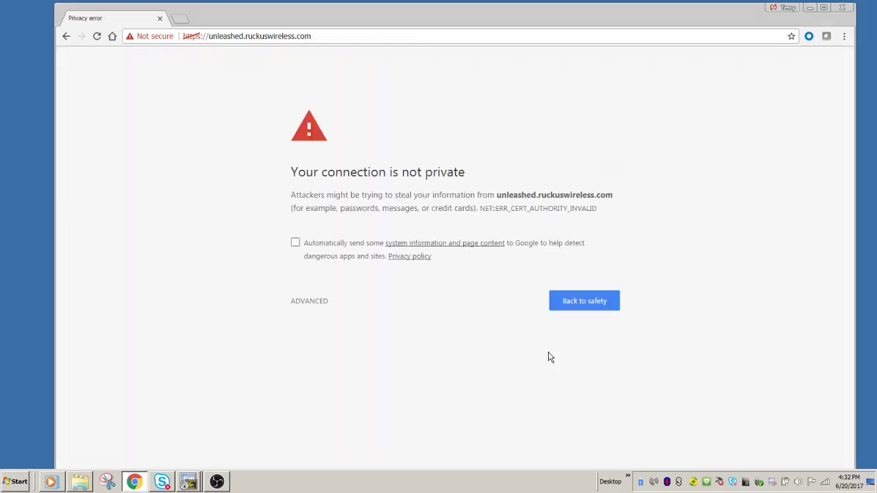
pyautogui.click(315, 304)
pyautogui.click(335, 395)
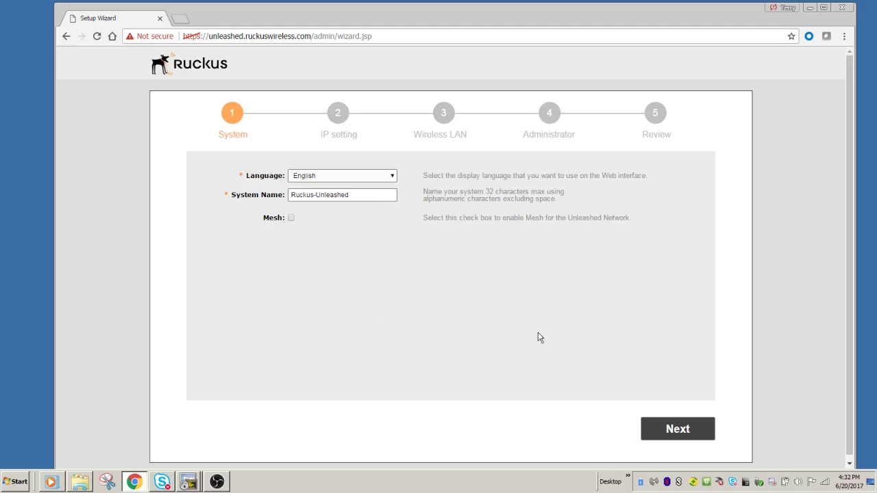
# Step: Accept the default Ruckus-Unleashed system name and DHCP IP settings
pyautogui.click(677, 429)
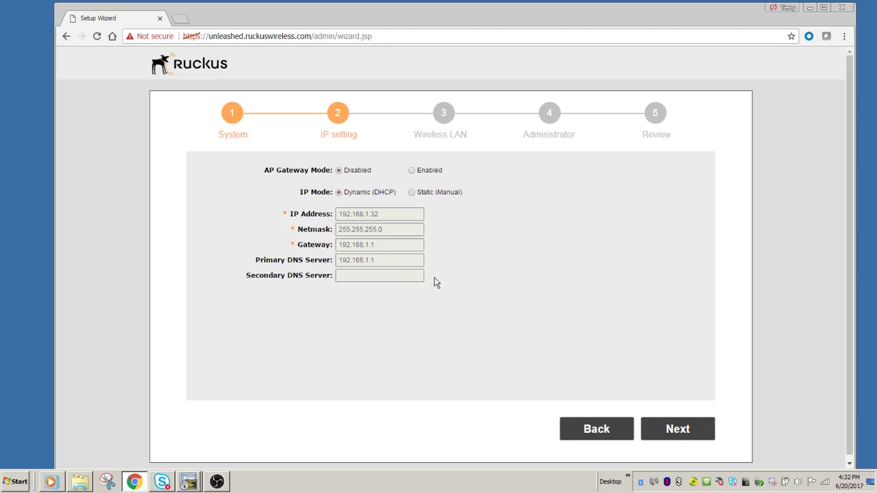
pyautogui.click(687, 431)
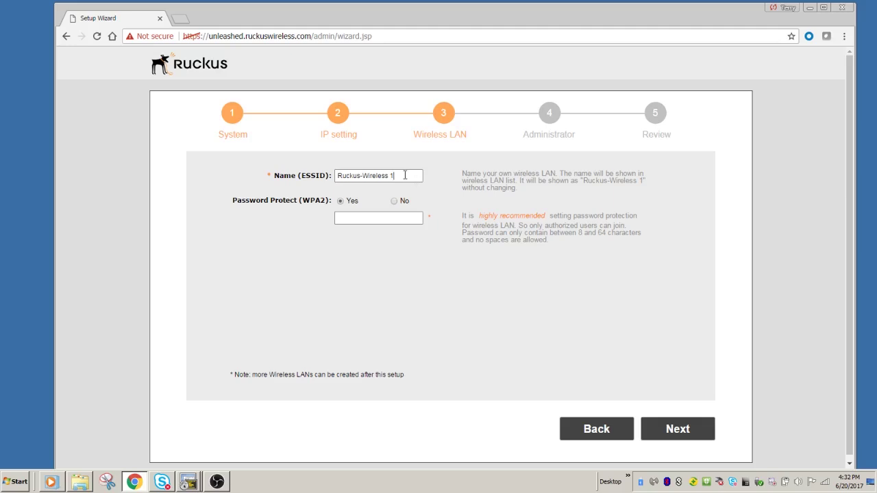
# Step: Rename the WLAN to demonet1, give it a WPA2 password, and continue
pyautogui.moveTo(406, 175); pyautogui.dragTo(249, 184)
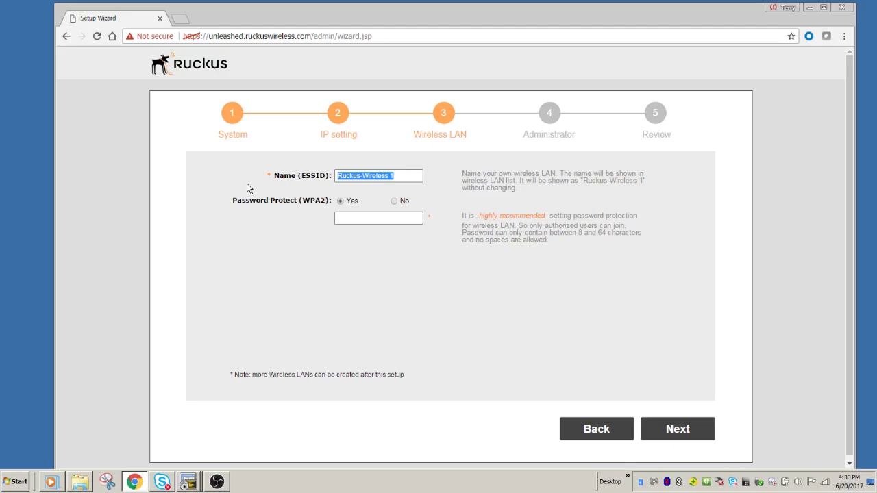
pyautogui.write('demon')
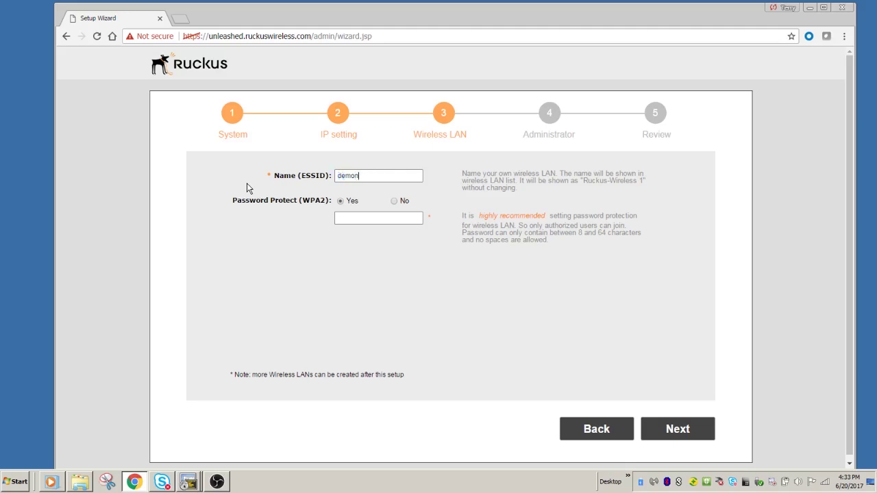
pyautogui.write('et1')
pyautogui.click(348, 220)
pyautogui.write('demonet12345')
pyautogui.click(677, 430)
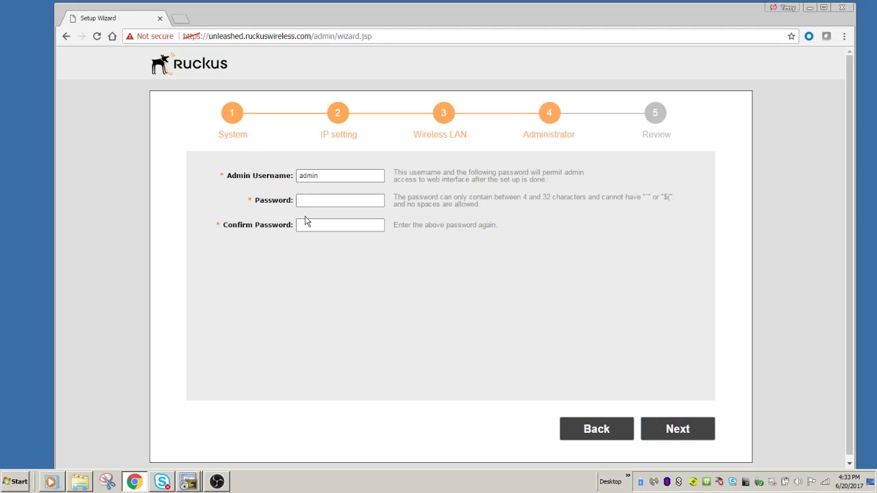
# Step: Enter and confirm the administrator password, then continue to the Review summary
pyautogui.click(315, 200)
pyautogui.write('•••••••')
pyautogui.click(315, 223)
pyautogui.write('•••••••')
pyautogui.click(689, 429)
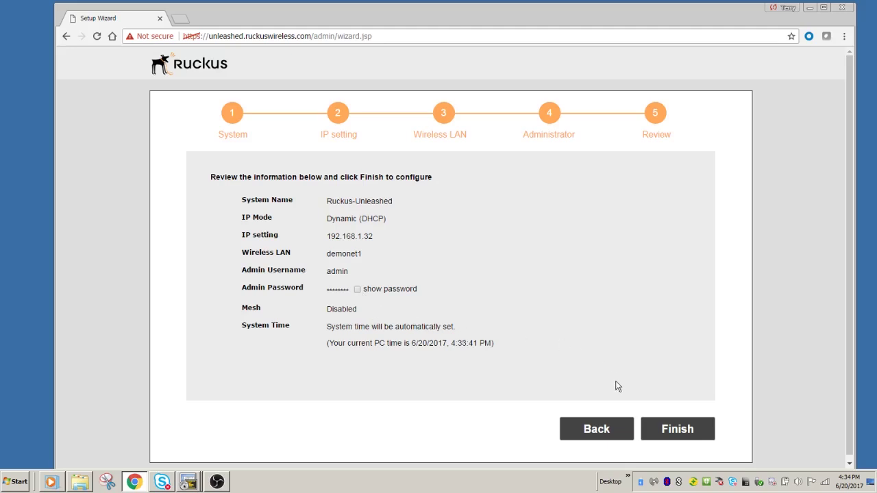
# Step: Finish the wizard and confirm the restart so the settings are applied
pyautogui.click(684, 430)
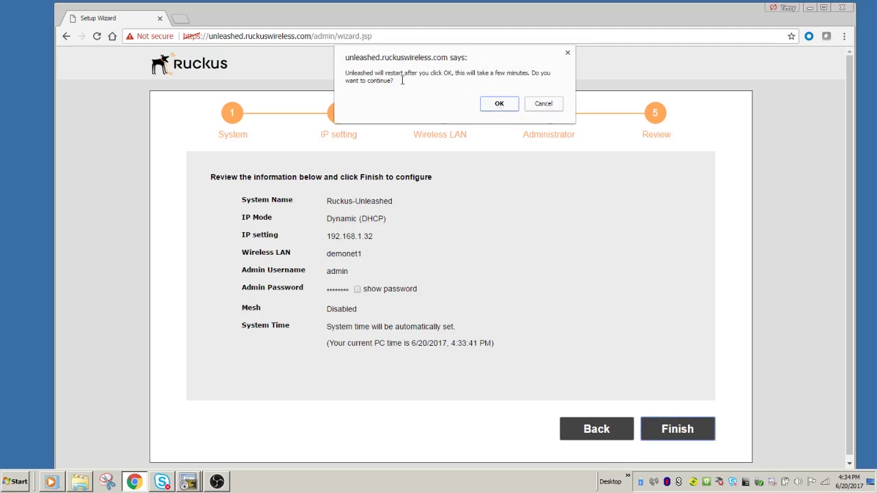
pyautogui.click(498, 106)
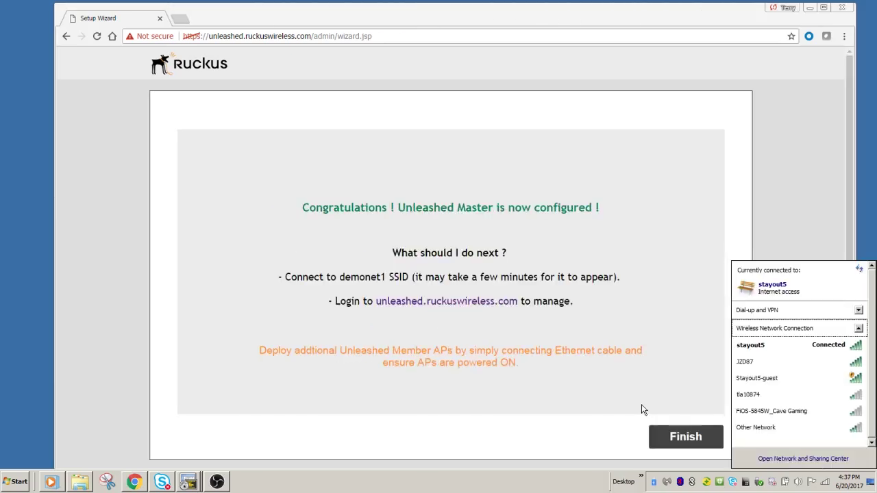
# Step: Join the demonet1 wireless network without auto-connect, entering its security key
pyautogui.click(826, 486)
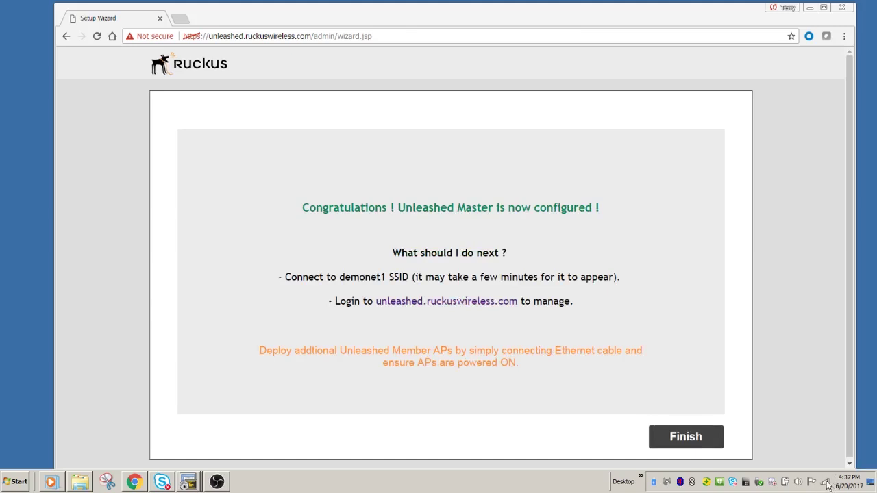
pyautogui.click(825, 486)
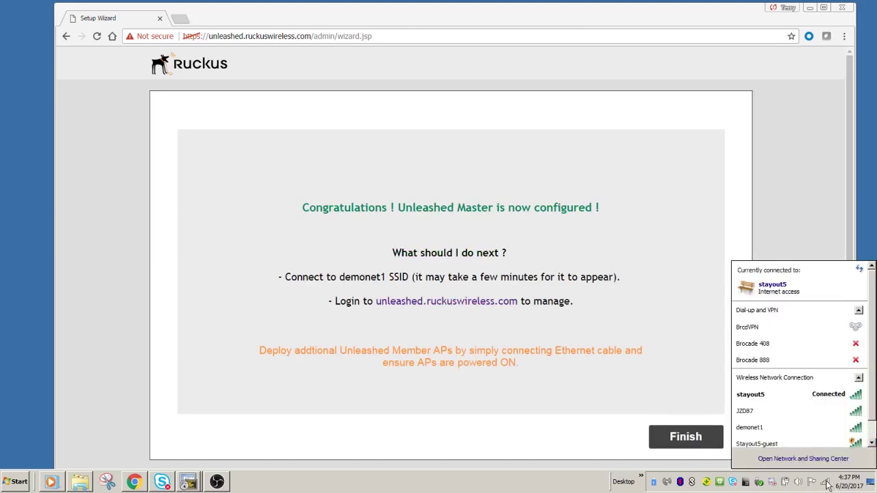
pyautogui.click(773, 427)
pyautogui.scroll(-1, 788, 432)
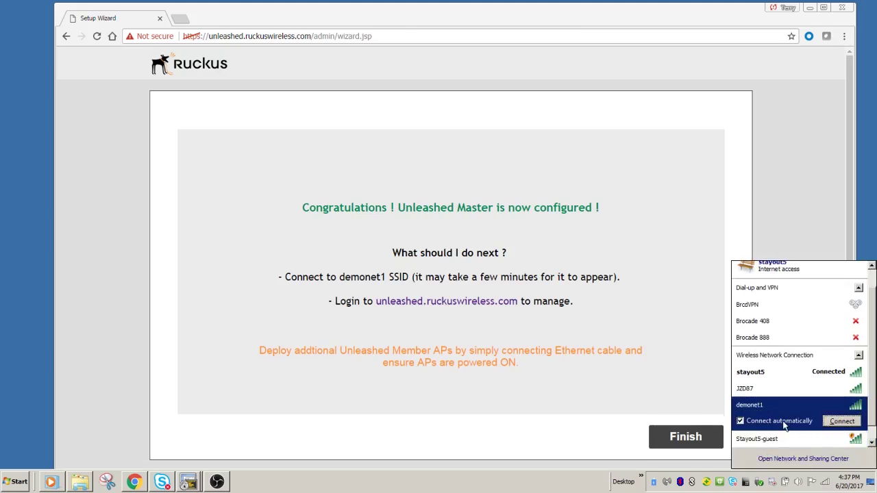
pyautogui.click(787, 422)
pyautogui.click(834, 423)
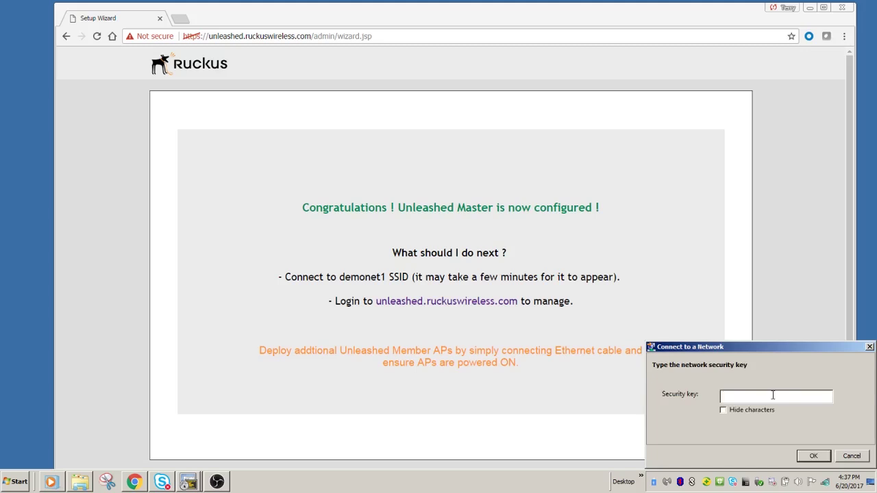
pyautogui.write('demonet12345')
pyautogui.click(818, 452)
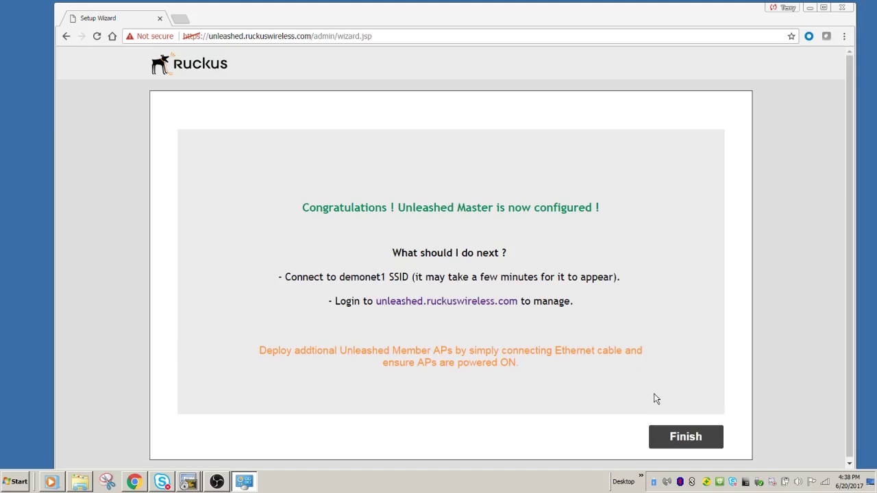
# Step: Finish the wizard and log in with the administrator account, fixing the mistyped username
pyautogui.click(666, 440)
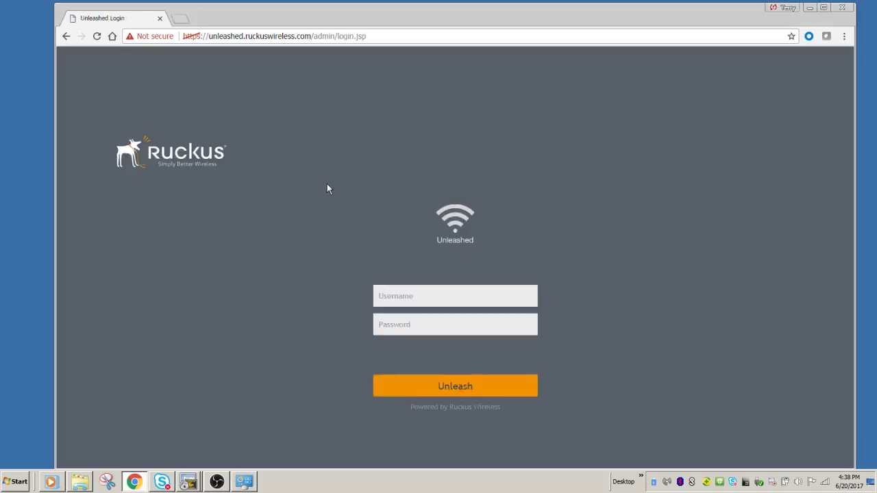
pyautogui.click(391, 295)
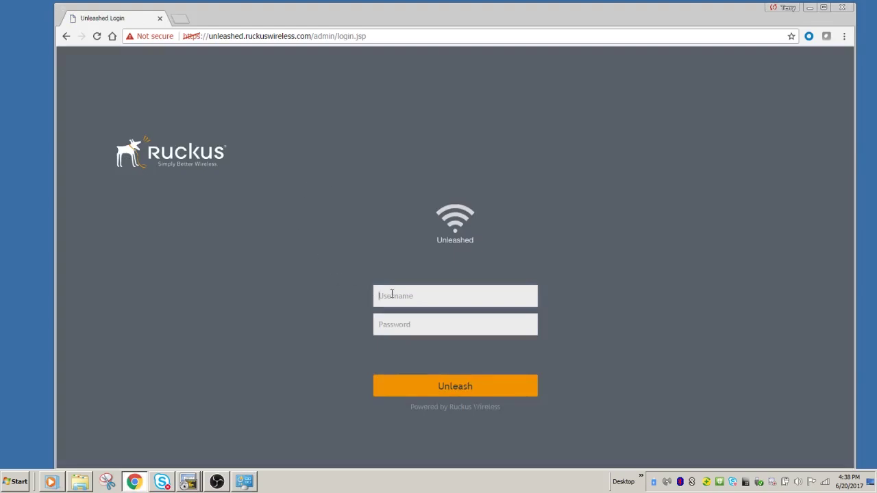
pyautogui.write('aadmin')
pyautogui.press('Tab')
pyautogui.click(383, 295)
pyautogui.press('BackSpace')
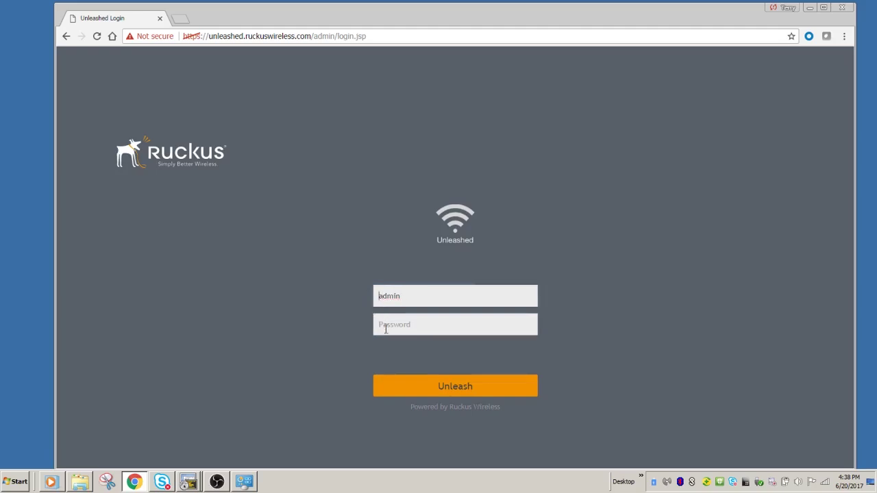
pyautogui.click(385, 327)
pyautogui.write('p')
pyautogui.click(449, 381)
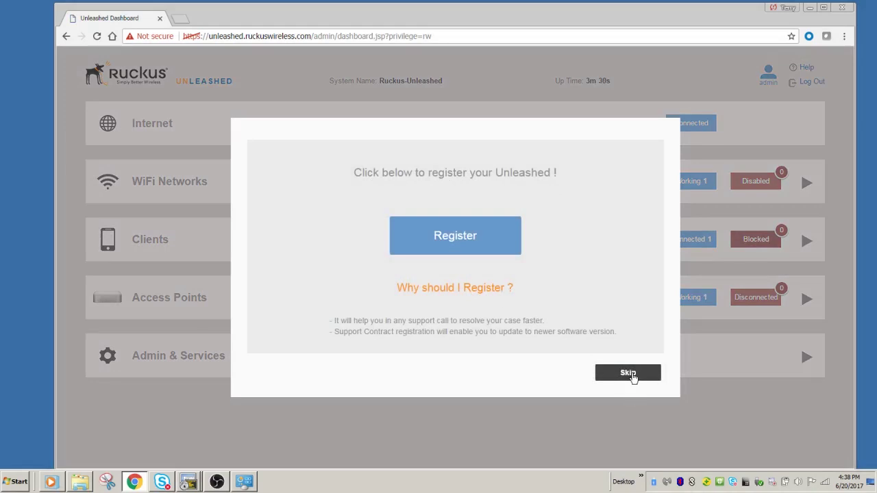
# Step: Decline registering the Unleashed system and confirm skipping registration with Yes, Skip
pyautogui.click(629, 373)
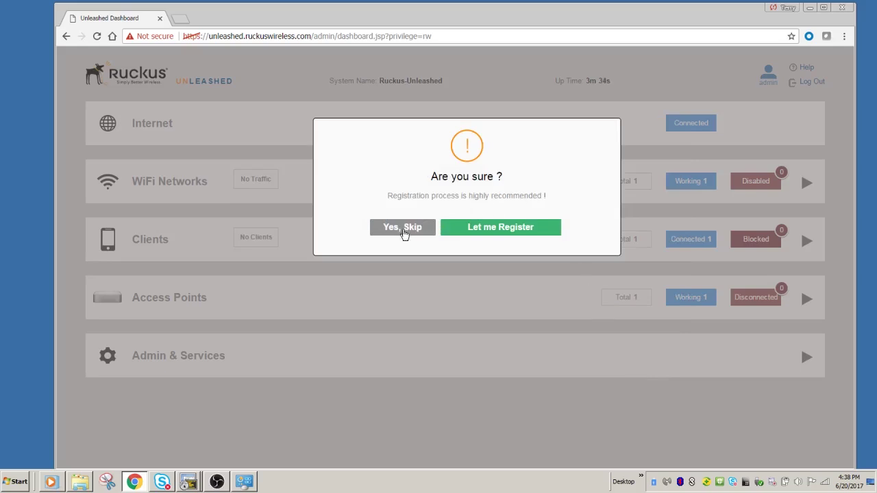
pyautogui.click(404, 232)
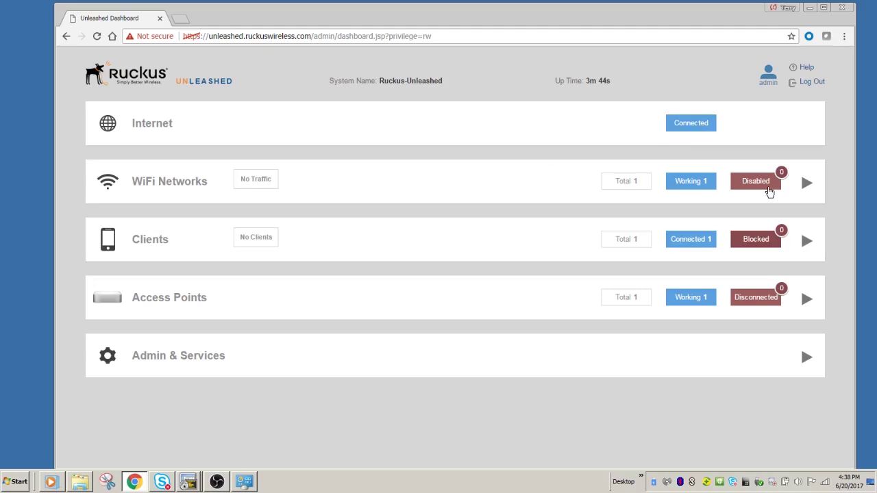
# Step: Expand the WiFi Networks and Clients details to review the client connected to demonet1
pyautogui.click(806, 183)
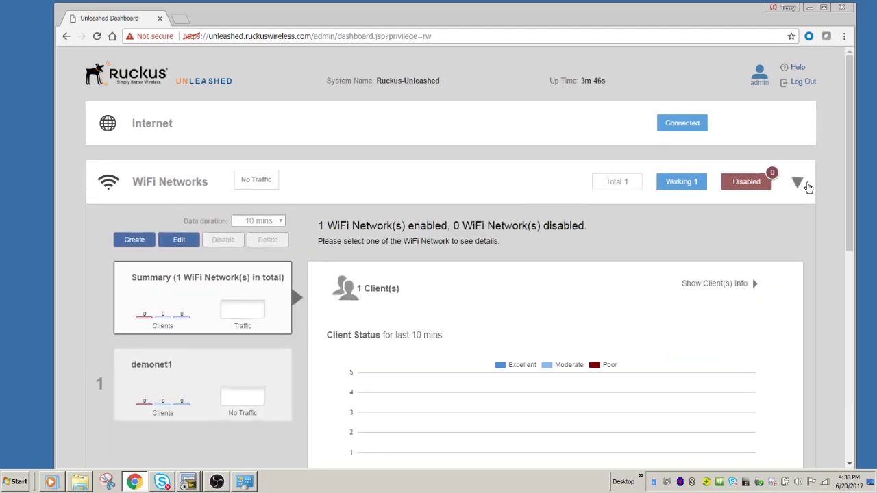
pyautogui.scroll(-2, 527, 206)
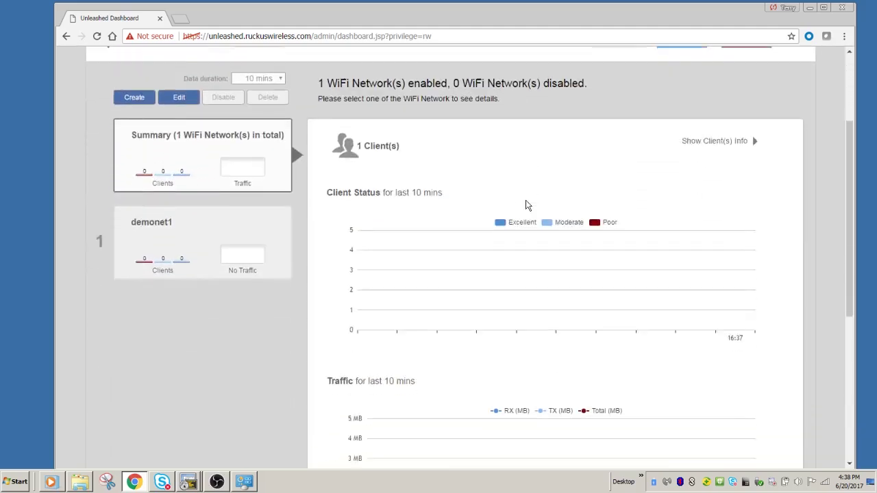
pyautogui.scroll(-4, 526, 206)
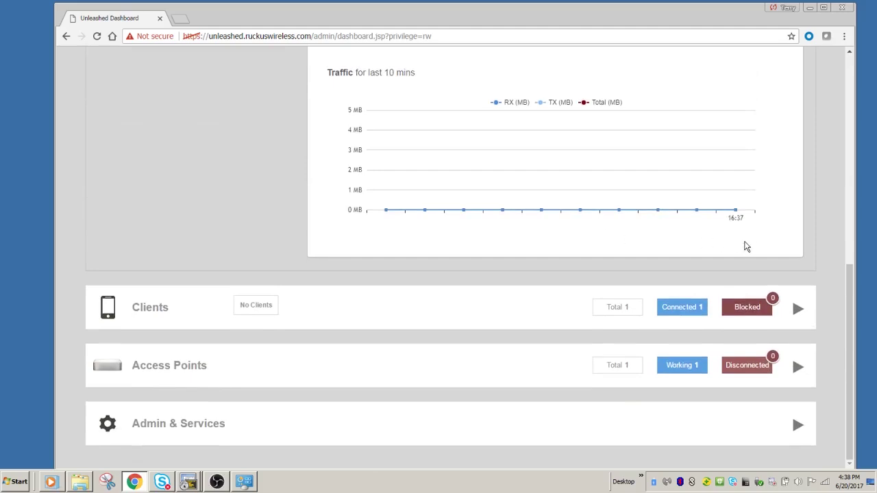
pyautogui.click(799, 308)
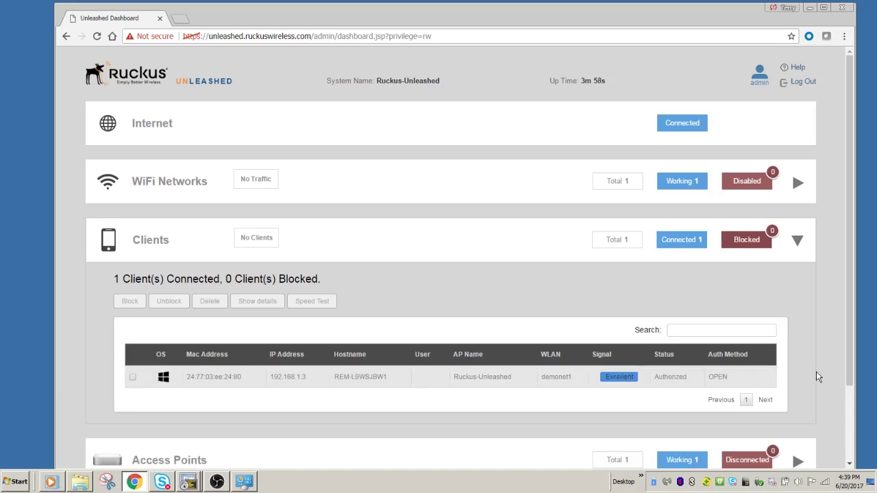
pyautogui.scroll(-3, 816, 377)
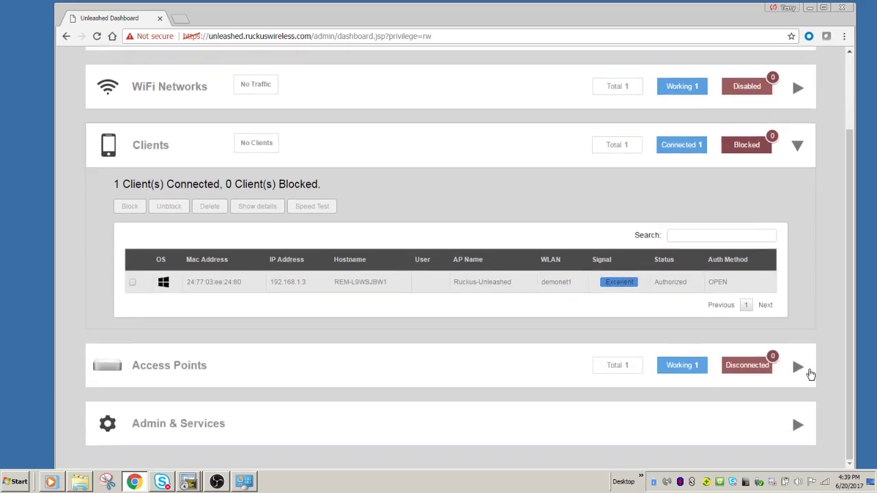
# Step: Expand Access Points details: 1 connected, 0 disconnected, 0 MB traffic
pyautogui.click(798, 367)
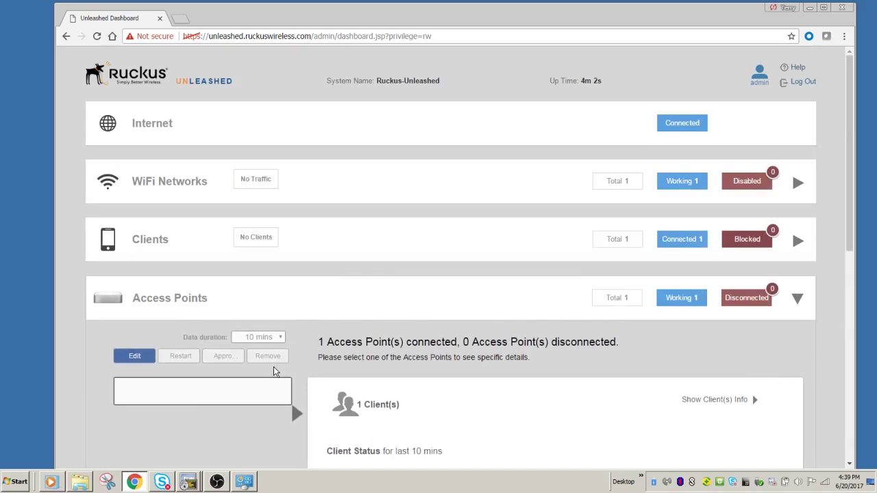
pyautogui.scroll(-7, 427, 357)
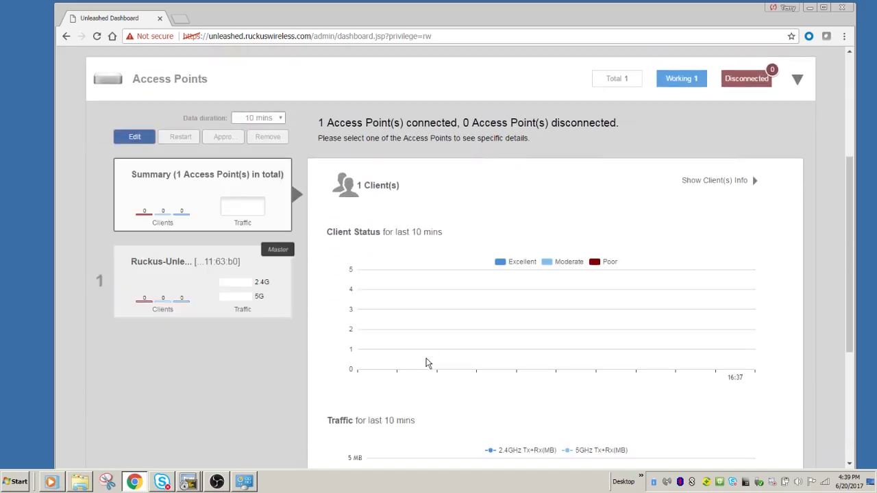
pyautogui.scroll(-4, 426, 364)
pyautogui.scroll(-4, 426, 363)
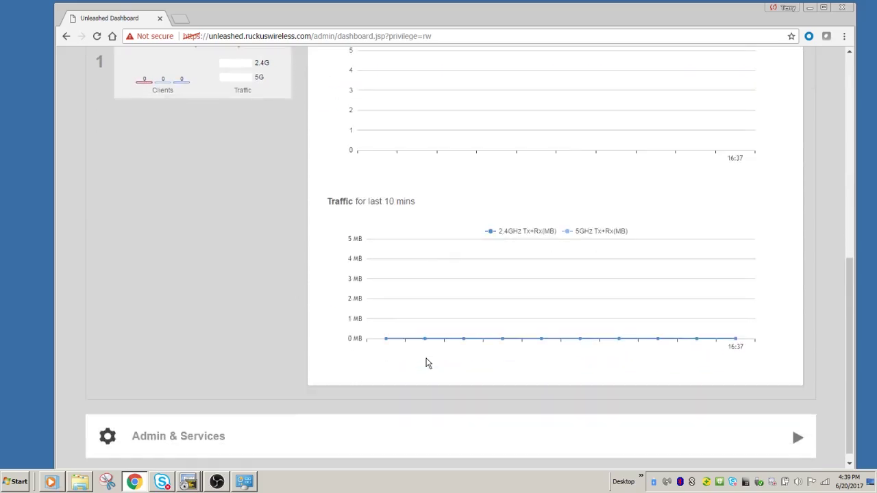
pyautogui.scroll(-1, 427, 363)
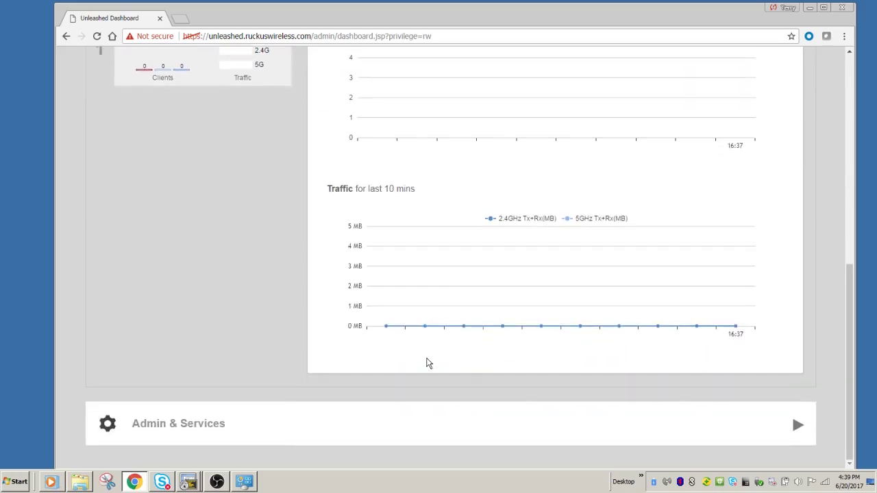
# Step: Open Admin & Services and review the System Info name and version
pyautogui.click(799, 429)
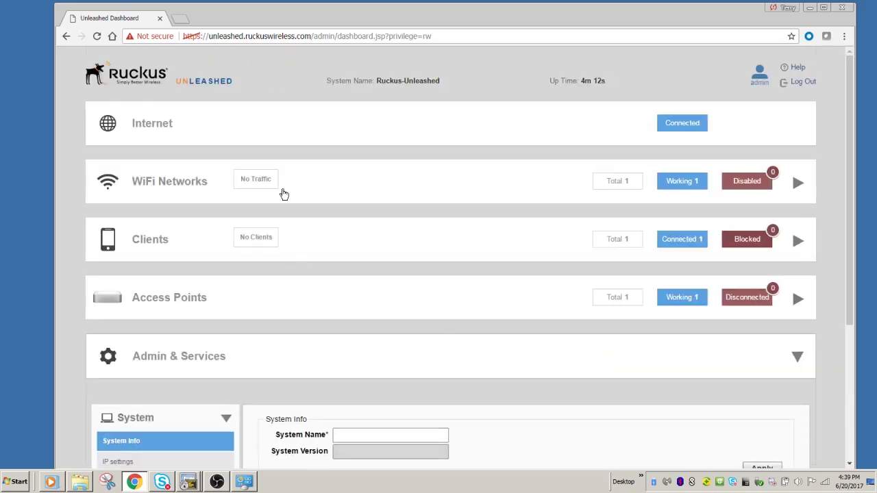
pyautogui.scroll(-5, 327, 229)
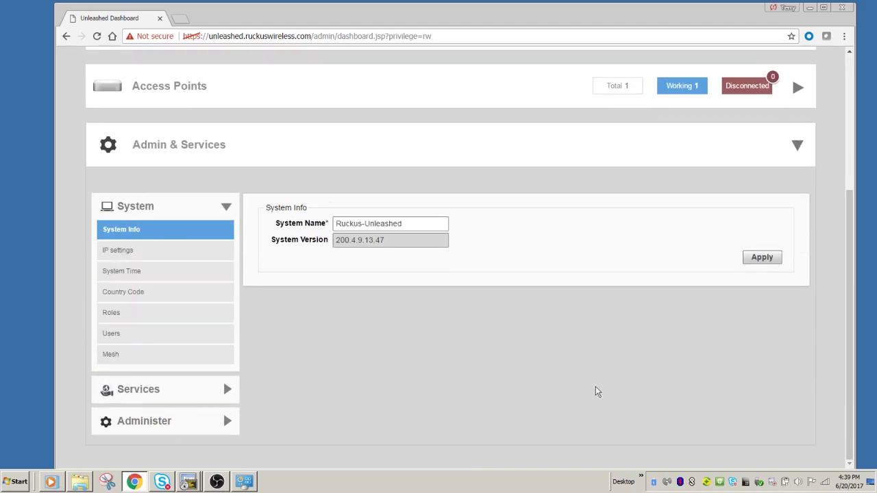
pyautogui.scroll(3, 619, 376)
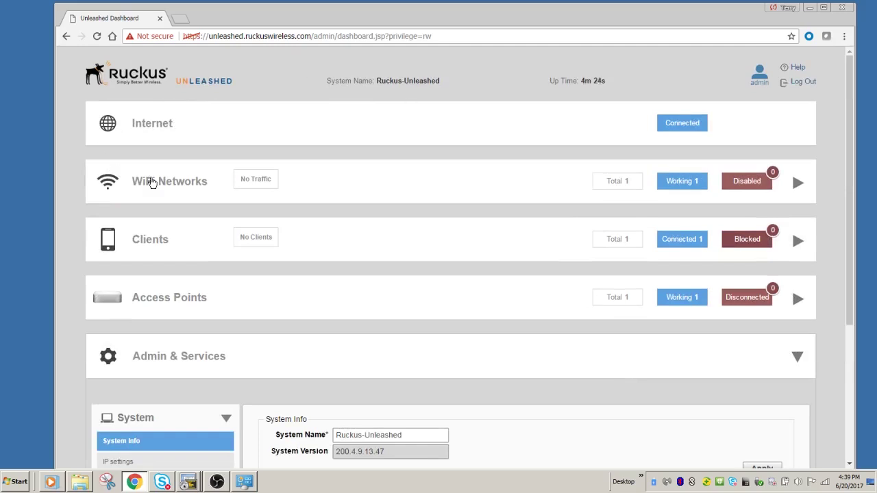
# Step: Re-expand WiFi Networks details showing demonet1 with 1 client and 0.17 MB traffic
pyautogui.click(152, 183)
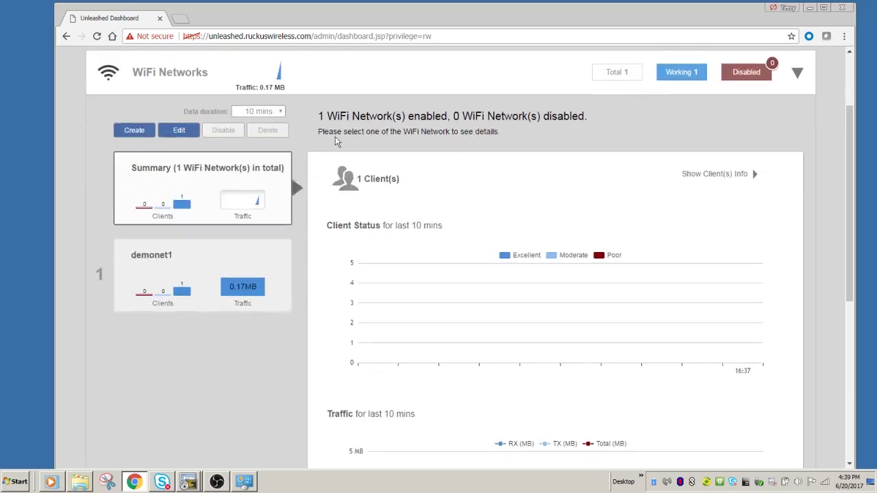
pyautogui.moveTo(238, 211)
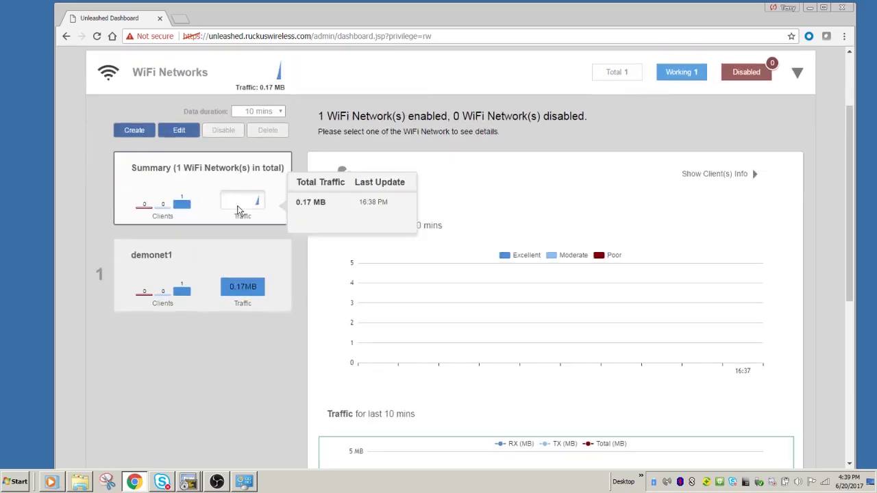
pyautogui.scroll(-3, 570, 273)
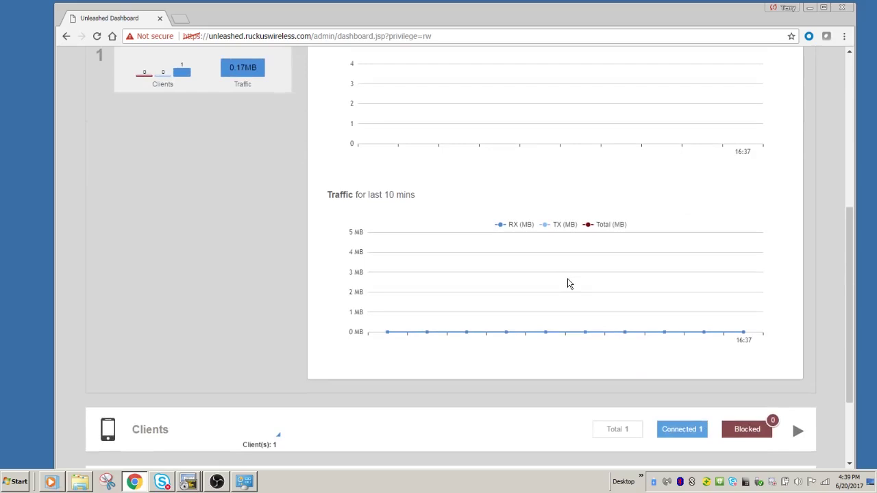
pyautogui.scroll(-2, 567, 283)
pyautogui.scroll(5, 568, 279)
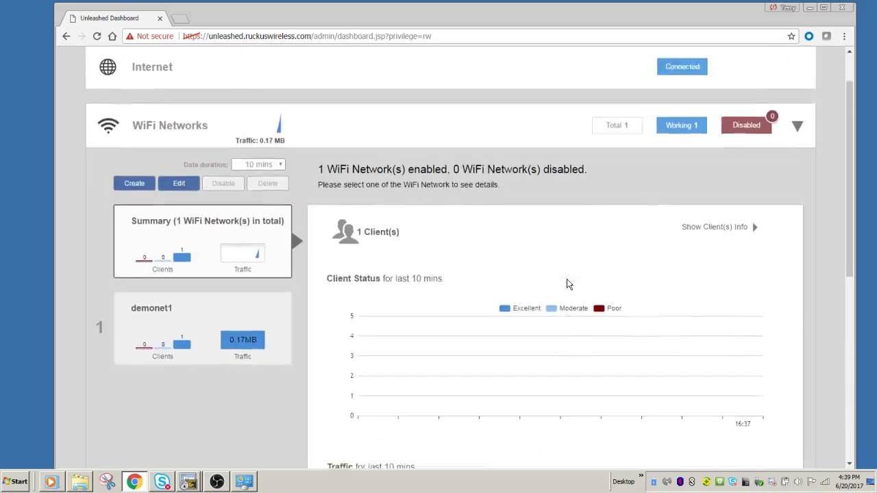